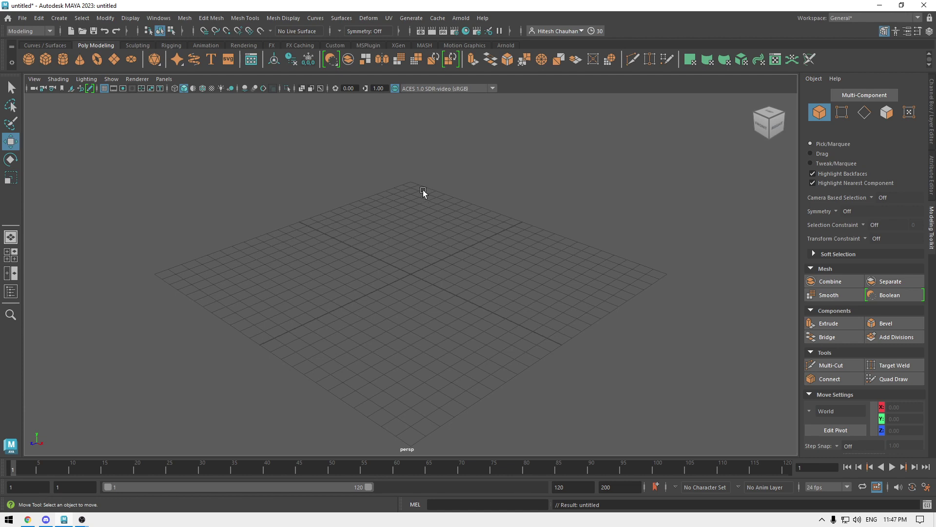
Create a polygon cube and scale it along X and Z into a wide, flat slab.
mouse_move(400, 194)
left_mouse_down("alt")
mouse_move(400, 242)
mouse_move(371, 212)
mouse_move(407, 202)
left_mouse_up("alt")
right_click(408, 200, "shift")
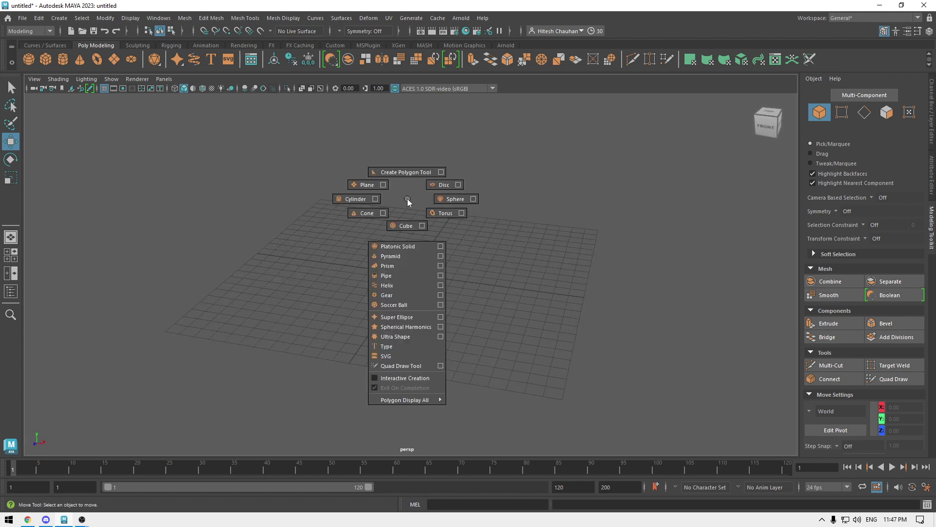
left_click(399, 225)
key("r")
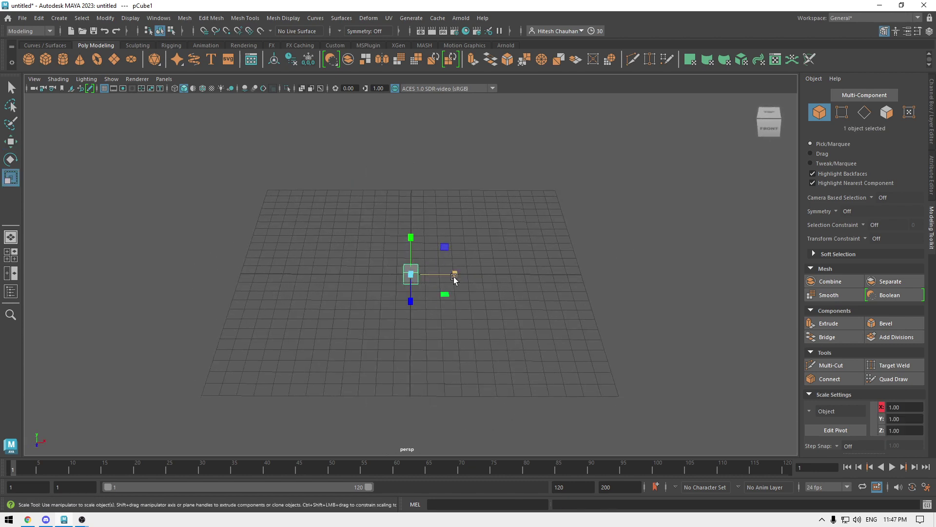
left_click_drag(455, 274, 717, 274)
left_click_drag(412, 303, 409, 416)
key("w")
left_click(538, 246)
Create a second polygon cube at the slab's centre and scale it so it sticks out above the slab.
right_click_drag(502, 228, 498, 260, "shift")
left_click_drag(417, 253, 453, 272, "alt")
key("r")
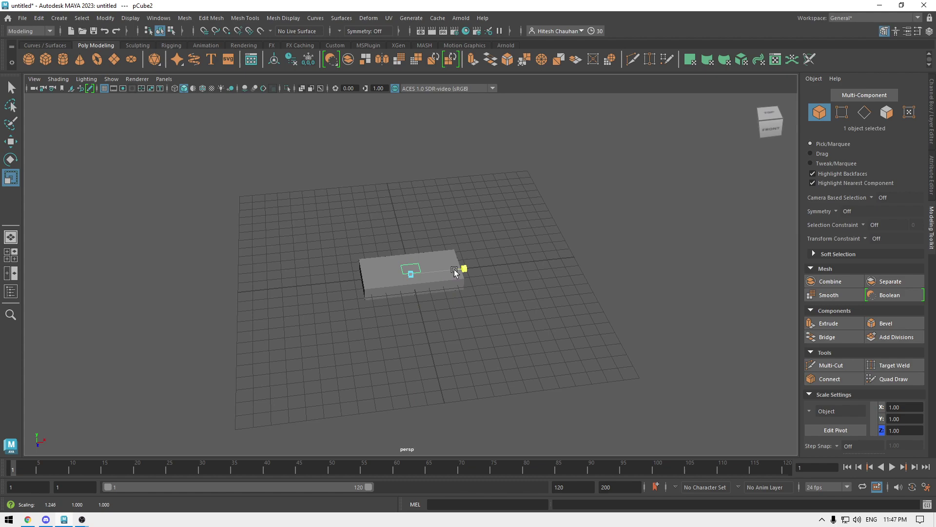
left_click_drag(413, 202, 413, 202)
key("w")
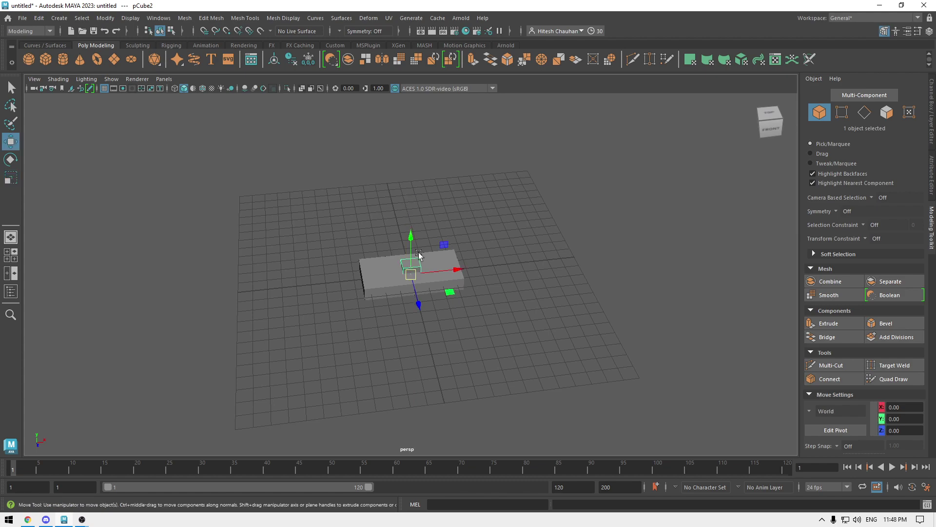
scroll(439, 302, "up", 5)
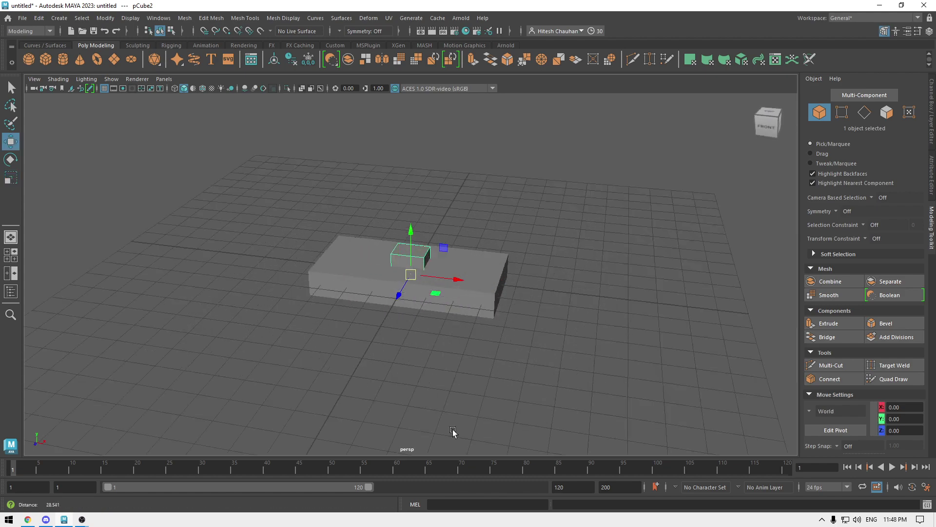
Show wireframe on shaded, then combine the slab and the small cube with a Boolean Union.
left_click(203, 88)
mouse_move(336, 232)
left_mouse_down("alt")
mouse_move(328, 219)
mouse_move(338, 233)
left_mouse_up("alt")
left_click(338, 233)
left_click(344, 290)
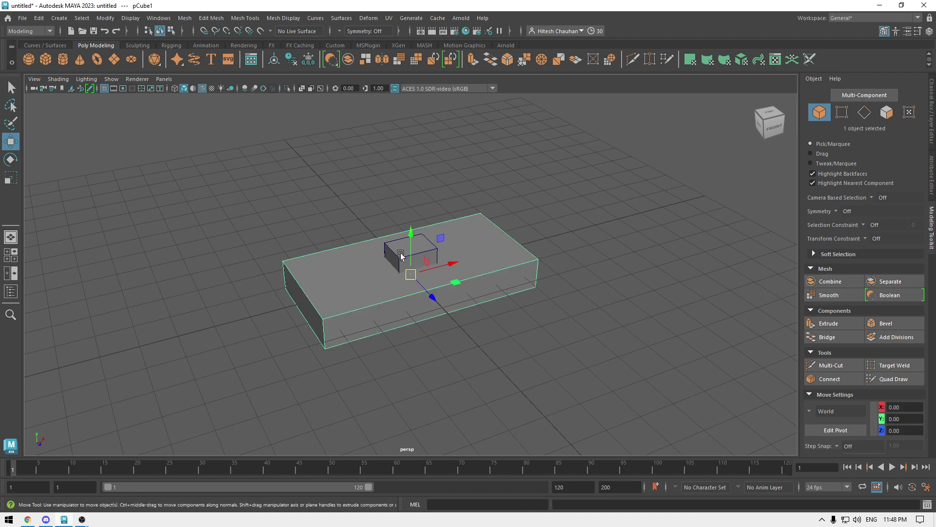
left_click(401, 255, "shift")
left_click(185, 18)
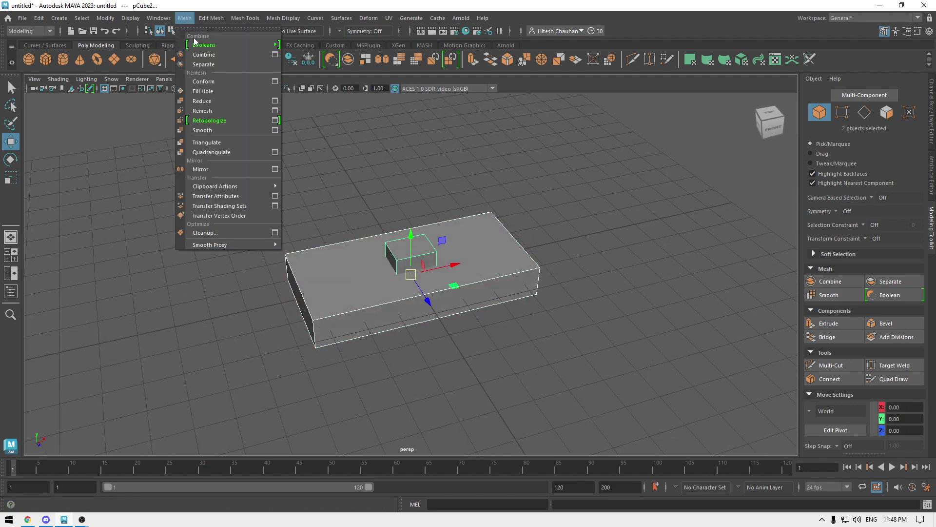
mouse_move(201, 46)
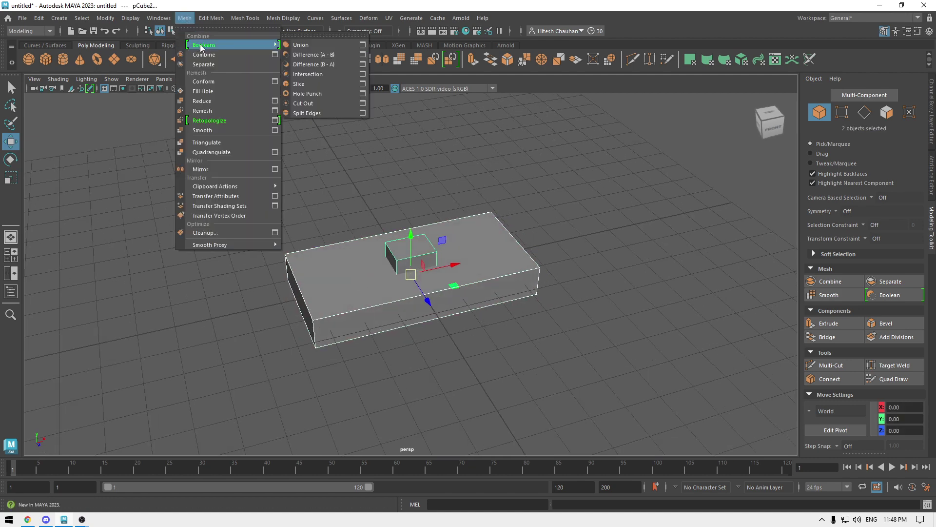
left_click(324, 52)
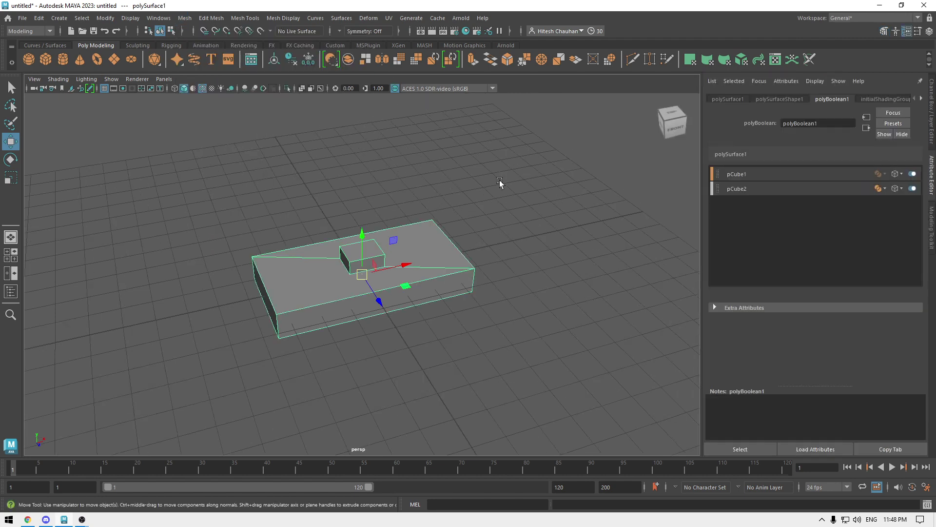
Show the Outliner, deselect the union result and select the small cube, pCube2.
scroll(373, 253, "up", 5)
left_click_drag(404, 359, 455, 379, "alt")
scroll(455, 378, "down", 2)
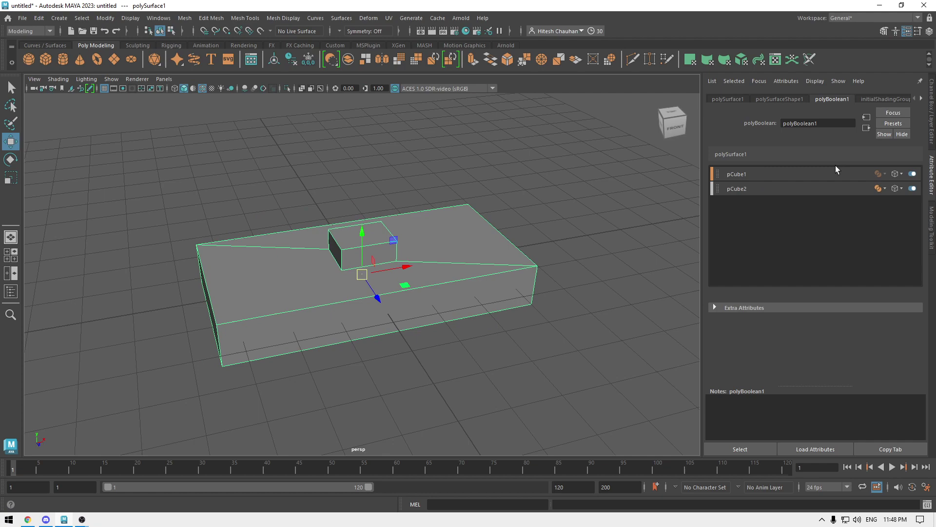
left_click_drag(480, 283, 403, 297, "alt")
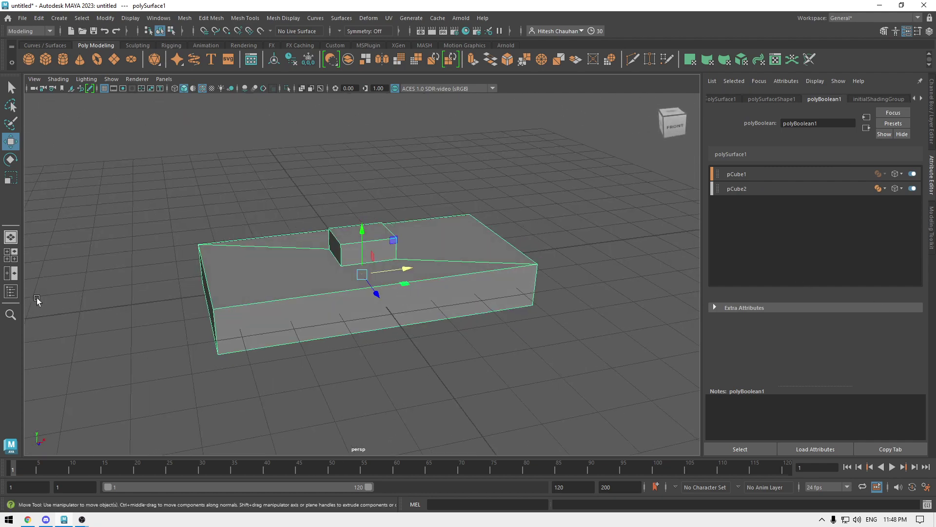
left_click(11, 291)
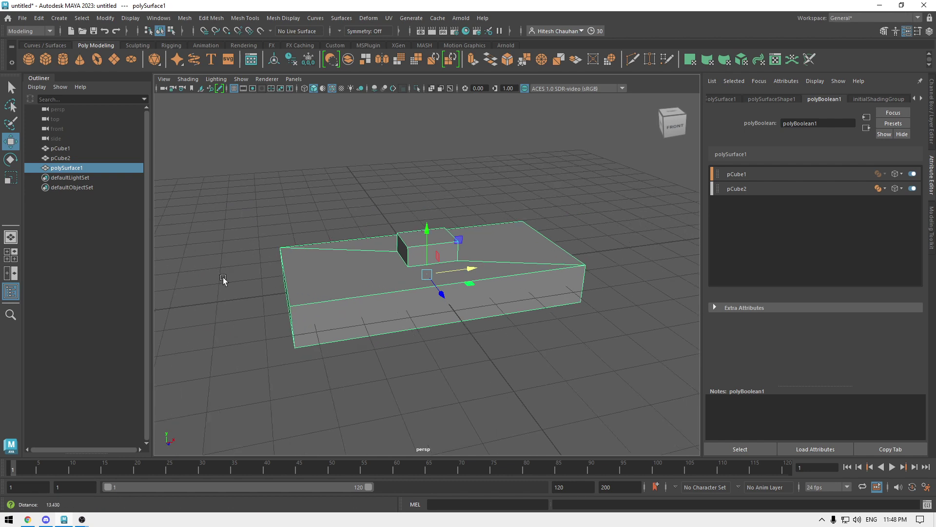
scroll(223, 277, "up", 1)
left_click(189, 242)
mouse_move(341, 361)
left_mouse_down("alt")
mouse_move(326, 345)
mouse_move(352, 362)
left_mouse_up("alt")
scroll(292, 292, "up", 2)
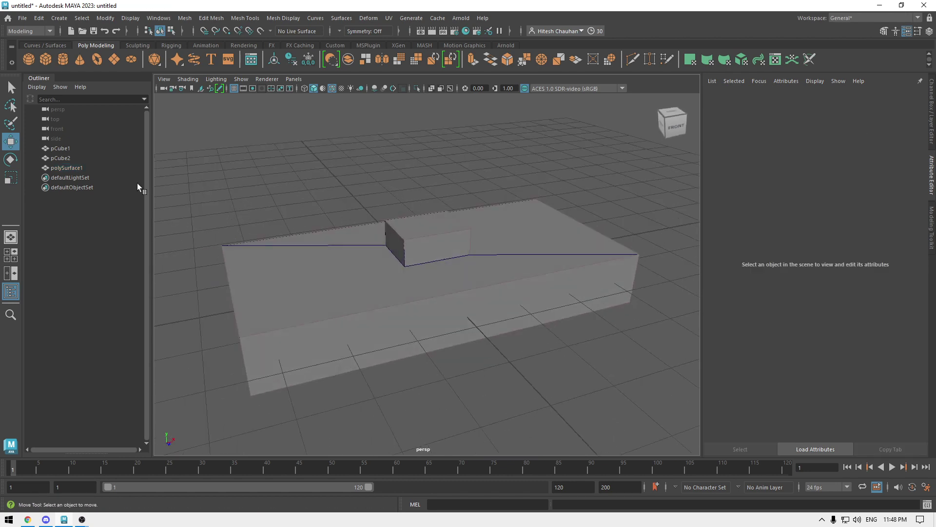
left_click(87, 157)
left_click_drag(399, 234, 331, 227, "alt")
mouse_move(446, 254)
left_mouse_down("alt")
mouse_move(478, 288)
mouse_move(498, 272)
mouse_move(587, 272)
mouse_move(408, 274)
mouse_move(455, 299)
mouse_move(445, 264)
mouse_move(481, 268)
mouse_move(489, 297)
mouse_move(458, 252)
left_mouse_up("alt")
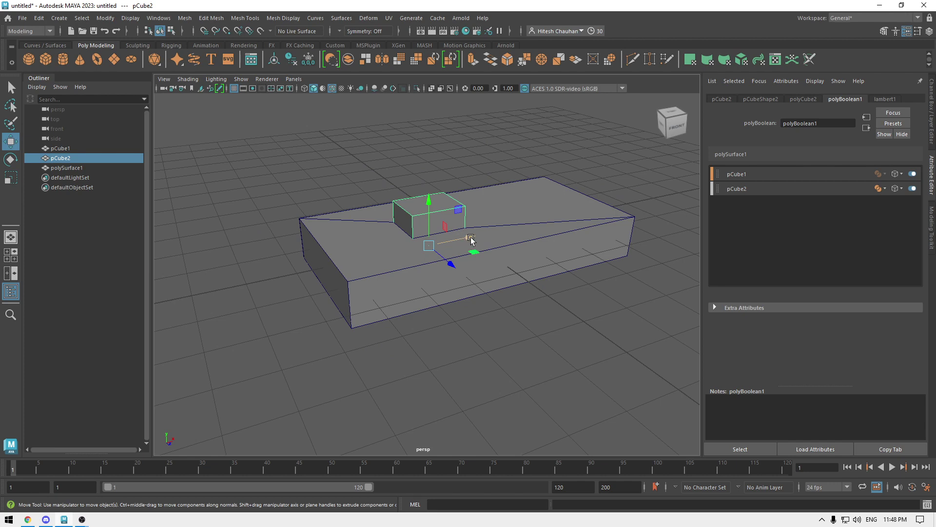
Try moving pCube2 to the slab's short end and back near the middle to test the live union.
left_click_drag(471, 239, 542, 349)
key("ctrl+z")
left_click_drag(556, 355, 527, 367, "alt")
left_click_drag(436, 344, 359, 291)
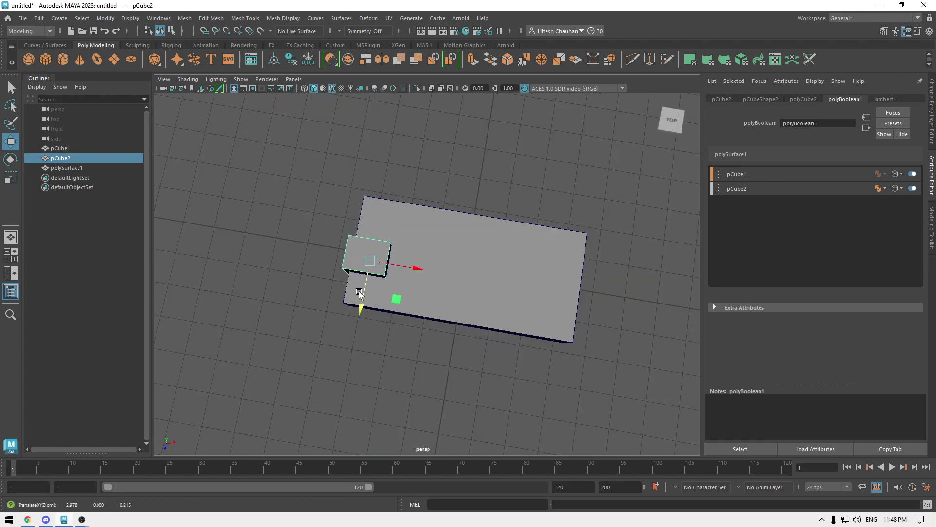
left_click_drag(407, 269, 481, 277)
left_click_drag(507, 353, 512, 288, "alt")
right_click_drag(493, 316, 511, 347, "alt")
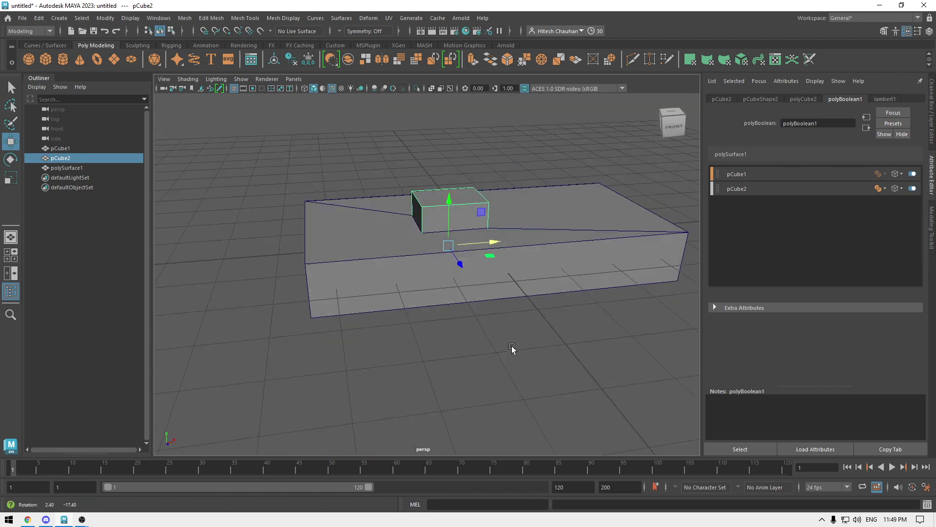
middle_click_drag(511, 347, 510, 394, "alt")
left_click_drag(456, 263, 510, 324, "alt")
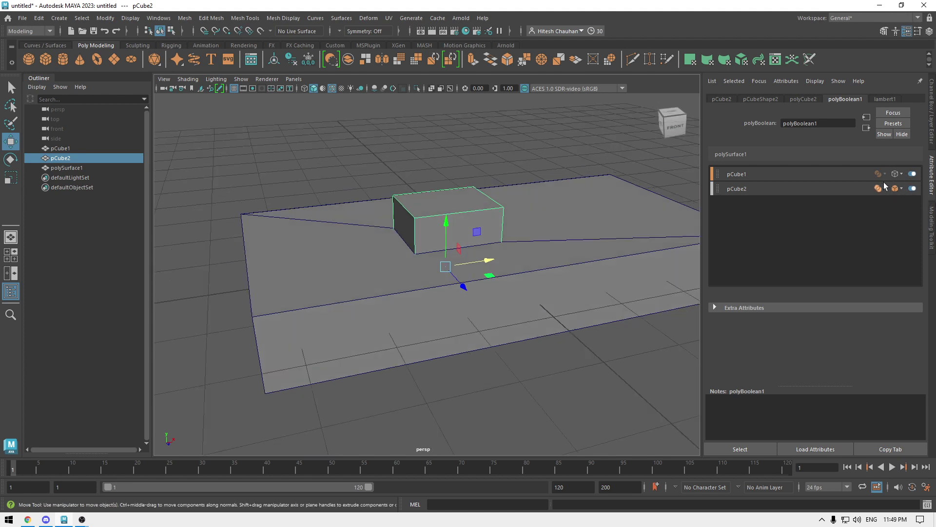
Change pCube2's boolean operation to Difference (A-B).
left_click(884, 187)
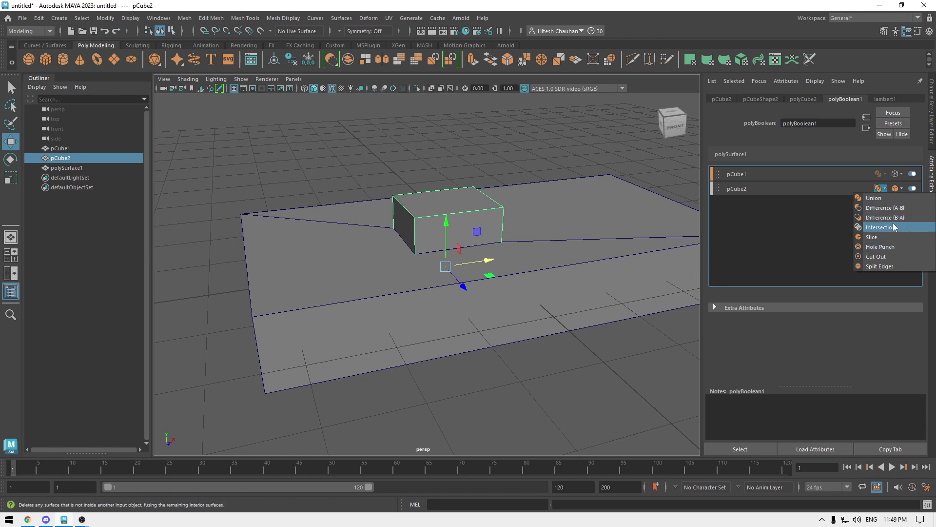
left_click(887, 210)
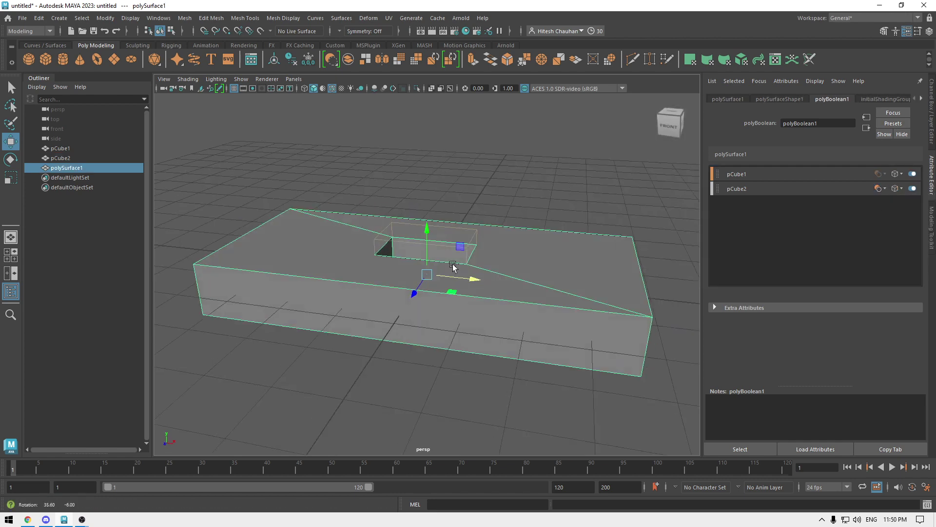
left_click_drag(453, 265, 346, 255, "alt")
Select pCube2 and move it across the slab's corner area and long edge to cut a notch.
left_click(61, 158)
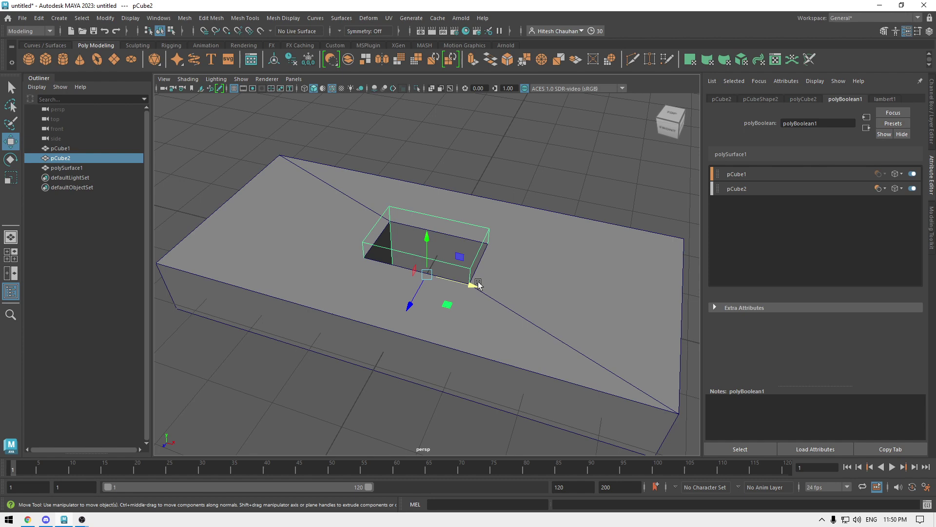
left_click_drag(465, 268, 495, 335, "alt")
left_click_drag(488, 295, 323, 197)
left_click_drag(328, 253, 457, 291, "alt")
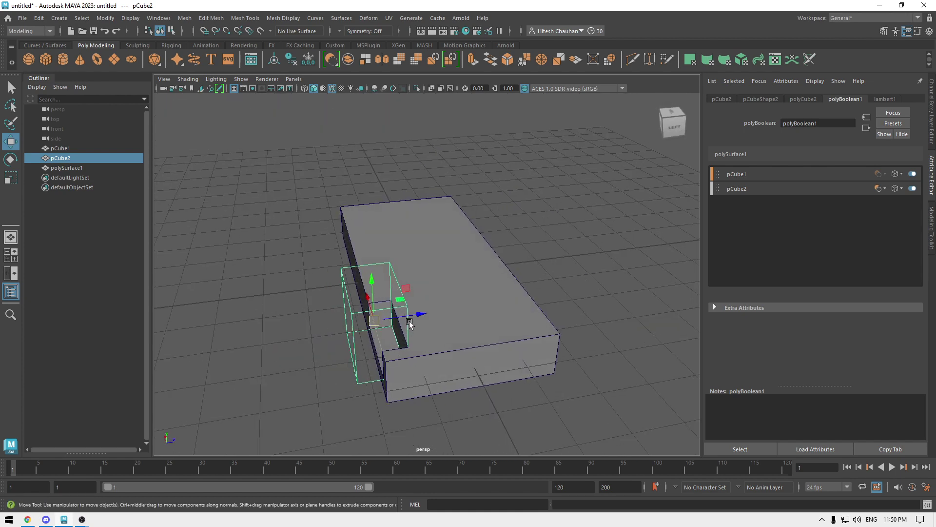
left_click_drag(409, 324, 372, 362)
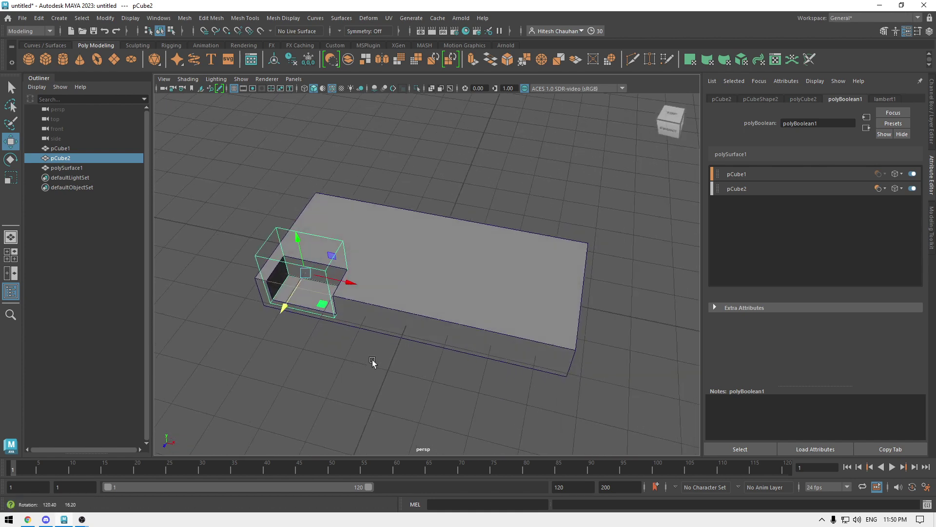
Move pCube2 back to the middle of the slab and lower it to deepen the cut.
left_click_drag(302, 272, 422, 251)
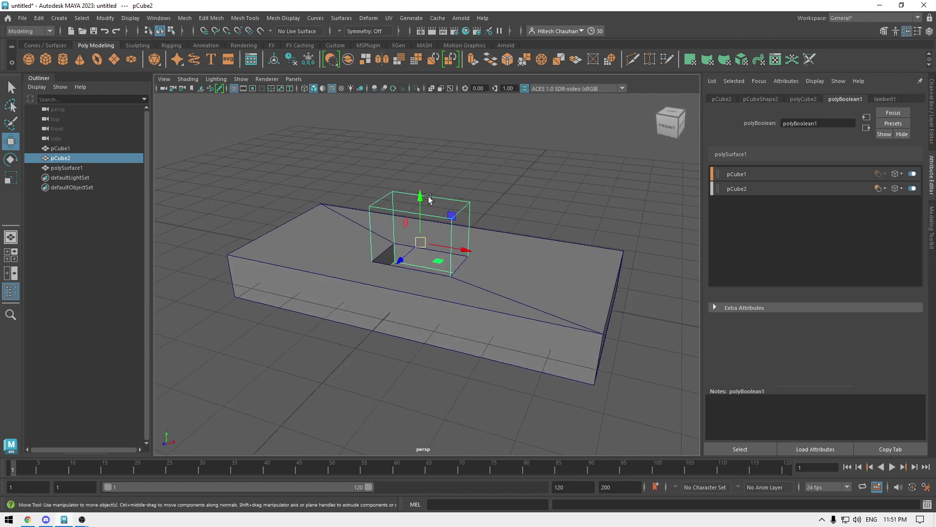
left_click_drag(421, 197, 420, 223)
left_click_drag(404, 307, 416, 303, "alt")
right_click_drag(416, 302, 589, 301, "alt")
left_click_drag(531, 286, 510, 288, "alt")
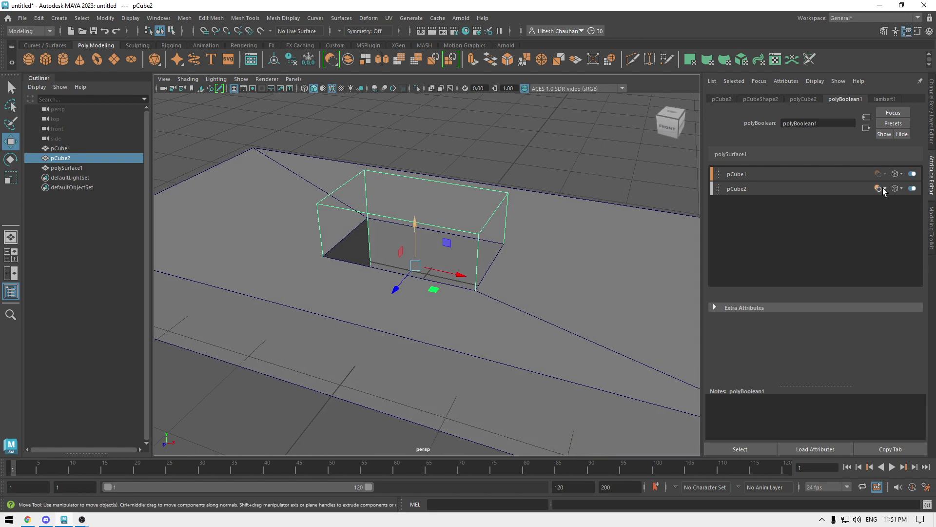
Switch pCube2's boolean operation to Difference (B-A) and lower the cube through the slab.
left_click(883, 189)
left_click(890, 219)
right_click_drag(624, 280, 516, 282, "alt")
left_click_drag(516, 282, 468, 326, "alt")
left_click_drag(420, 221, 421, 242)
left_click_drag(419, 292, 428, 230, "alt")
Switch pCube2's boolean operation to Intersection.
left_click(881, 188)
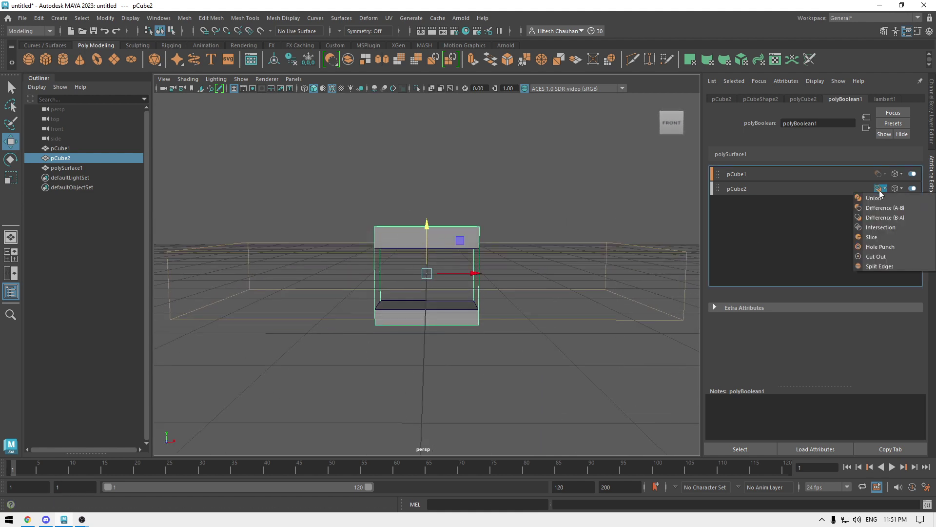
left_click(880, 227)
left_click_drag(527, 276, 564, 286, "alt")
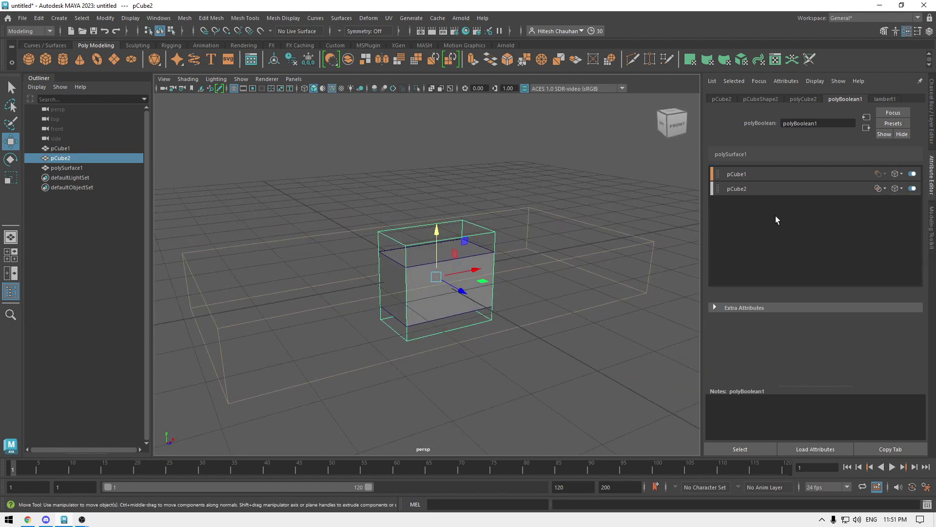
Switch pCube2's boolean operation to Slice and raise the cube relative to the slab's top.
left_click(883, 188)
left_click(895, 237)
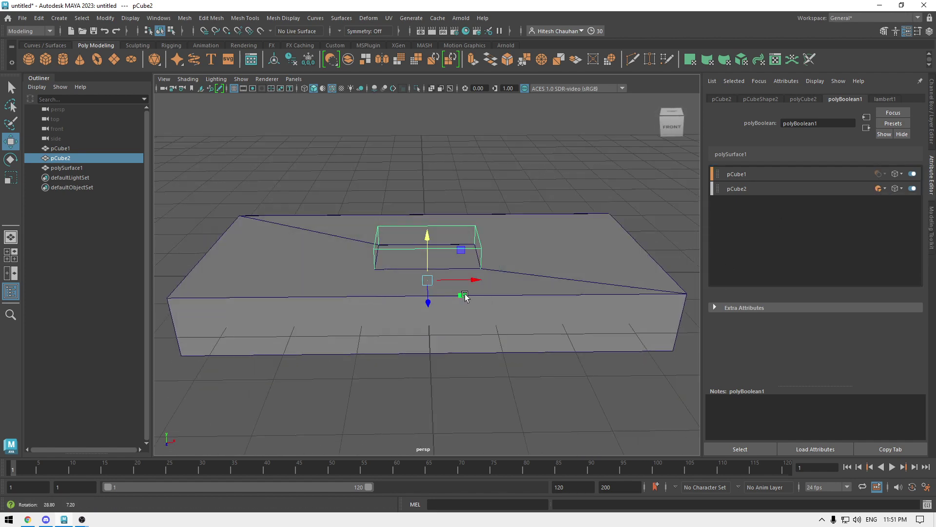
left_click_drag(370, 259, 430, 186, "alt")
left_click_drag(582, 285, 426, 251, "alt")
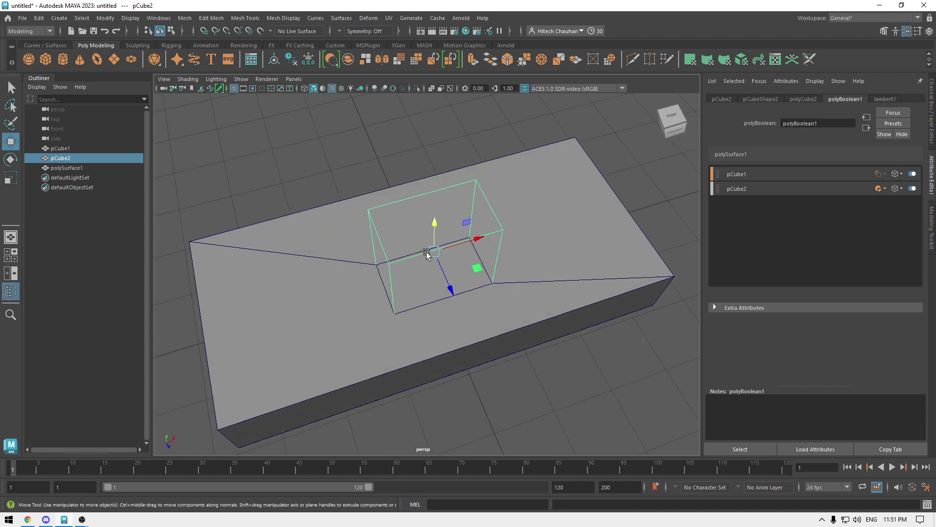
left_click_drag(436, 288, 409, 259, "alt")
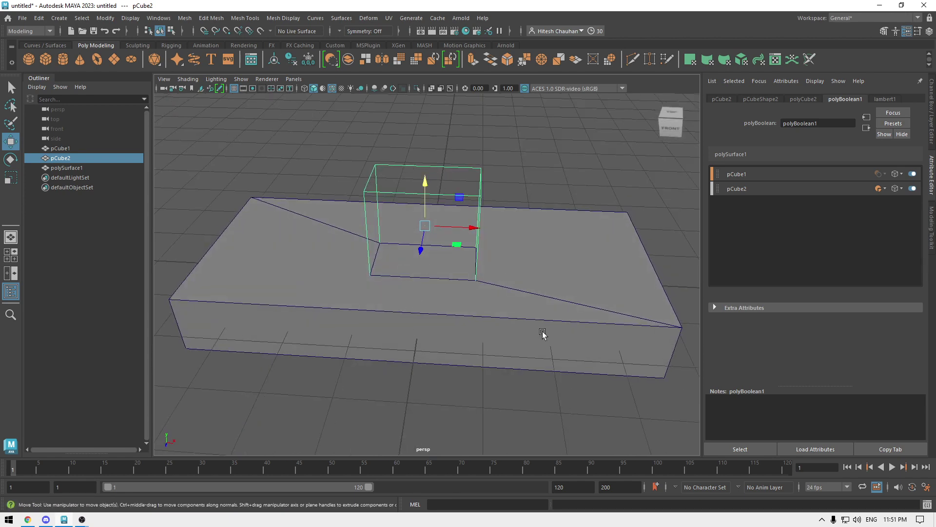
Switch pCube2's boolean operation to Hole Punch and inspect the opening in the slab's top face.
left_click(885, 188)
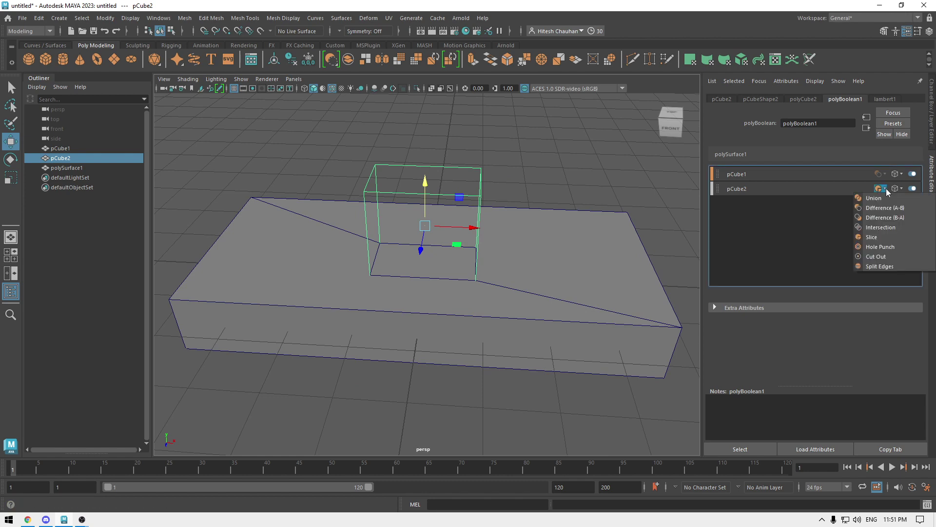
left_click(897, 245)
left_click_drag(405, 263, 382, 280, "alt")
scroll(382, 279, "up", 5)
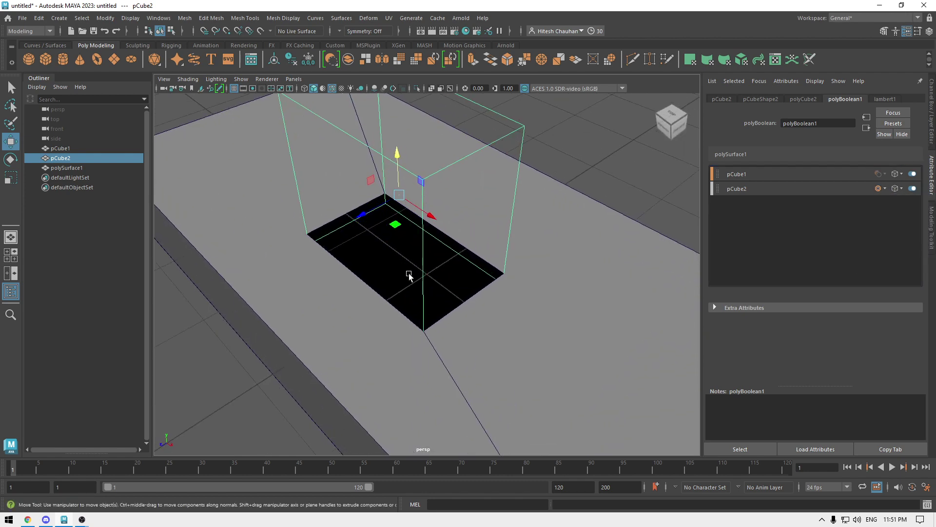
scroll(440, 276, "down", 6)
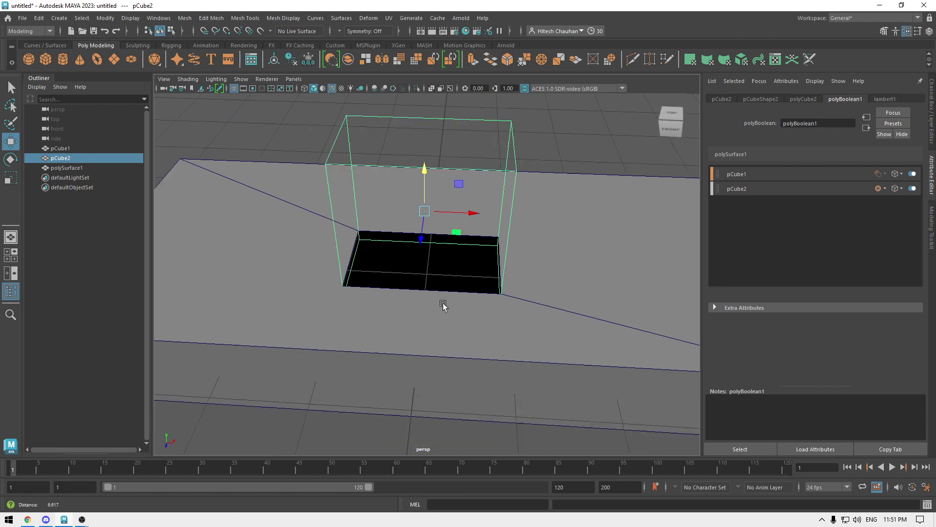
Move pCube2 along X to shift the punched hole and lower the cube slightly.
left_click_drag(476, 236, 545, 243, "alt")
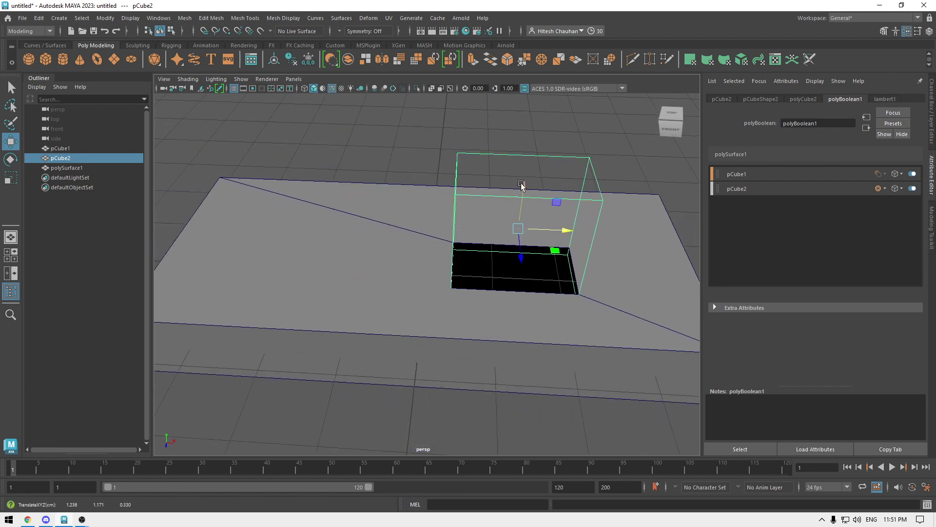
left_click_drag(521, 184, 519, 200)
left_click_drag(511, 235, 508, 262, "alt")
Rescale pCube2 to resize the punched hole, and rotate the cube to angle the hole across the slab's top.
key("r")
left_click_drag(563, 245, 524, 375, "alt")
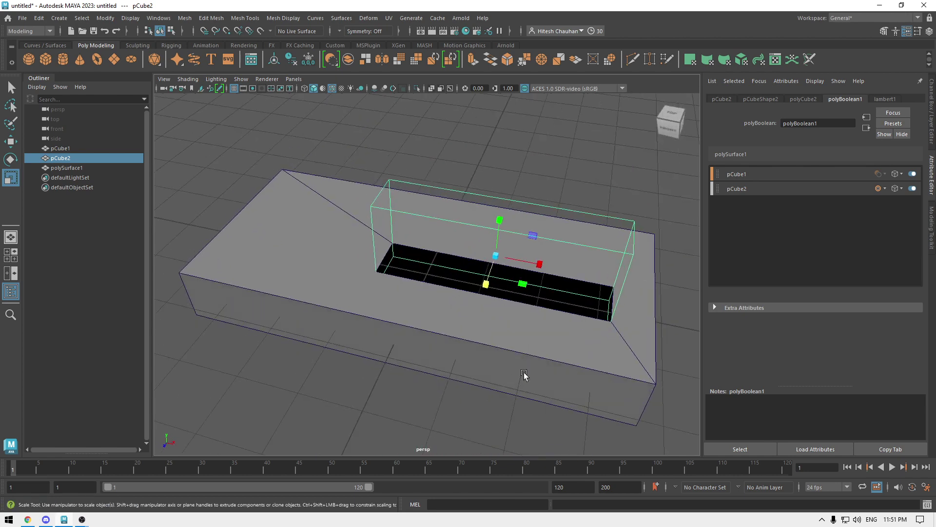
left_click_drag(543, 261, 524, 280)
key("e")
key("w")
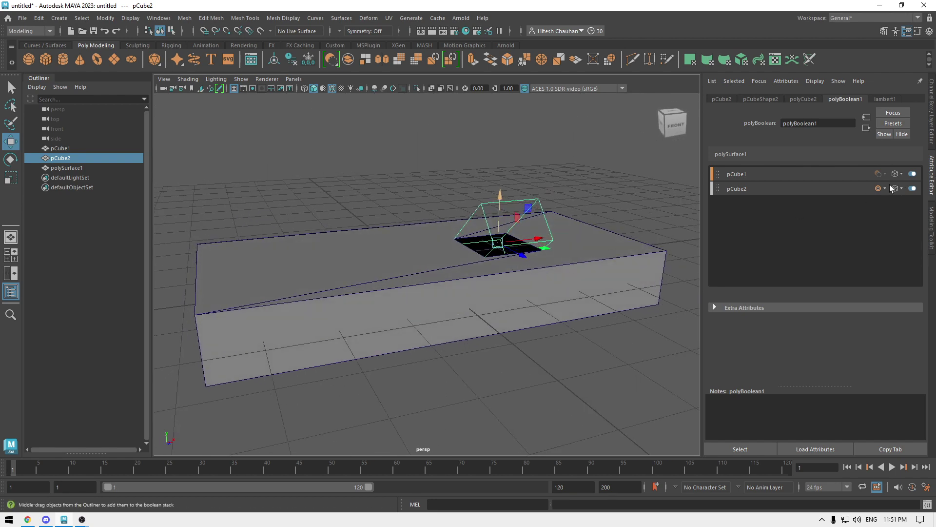
Undo the recent rotation and scaling of pCube2 so the punched hole is square to the slab again.
left_click(884, 188)
left_click(575, 179)
key("ctrl+z")
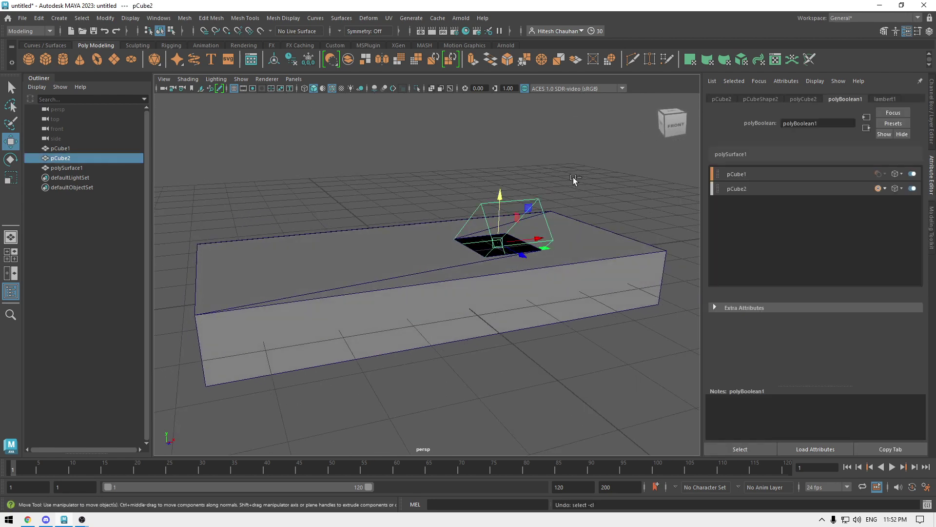
key("ctrl+z")
key("ctrl+z")
key("ctrl+z")
key("ctrl+z")
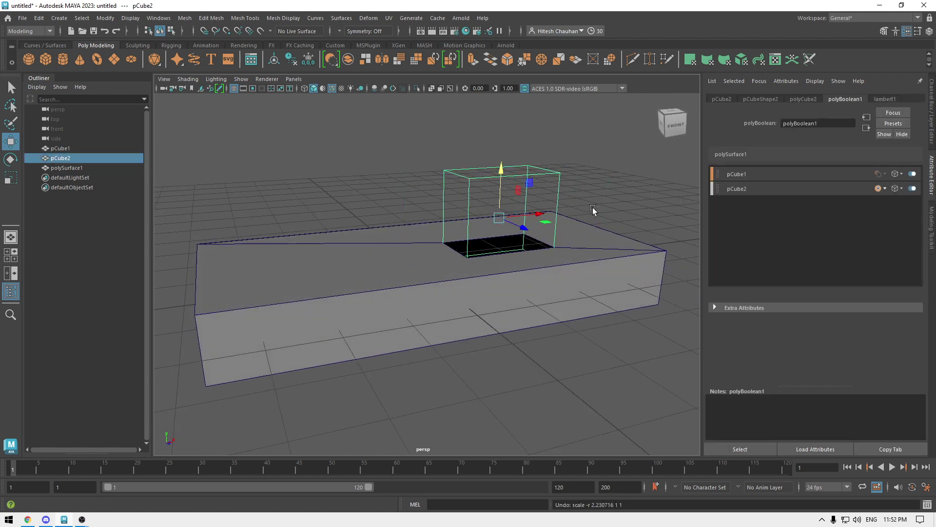
Switch pCube2's boolean operation to Cut Out and inspect the result on the slab.
left_click_drag(593, 207, 597, 249, "alt")
left_click(882, 188)
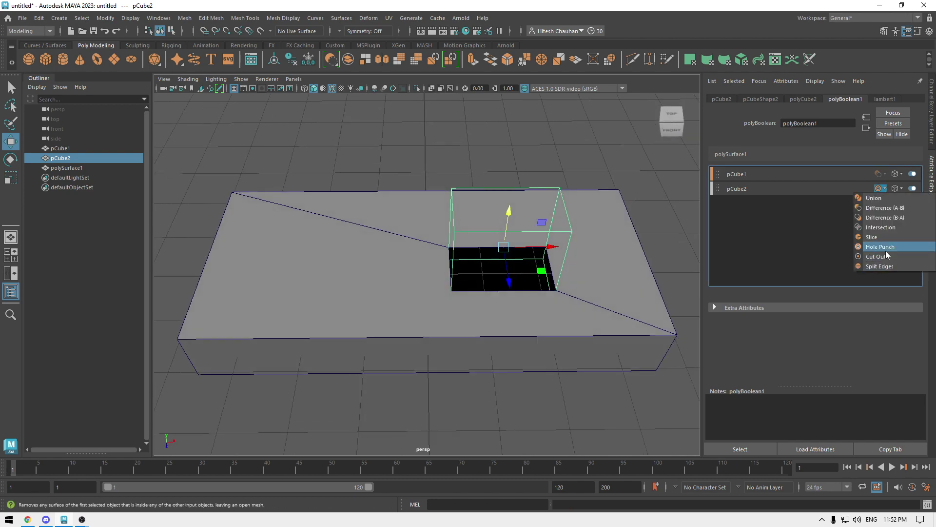
left_click(878, 256)
left_click_drag(596, 257, 503, 183, "alt")
Switch pCube2's boolean operation to Split Edges and lower the cube further into the slab.
left_click(884, 188)
left_click(889, 268)
left_click_drag(507, 219, 512, 191, "alt")
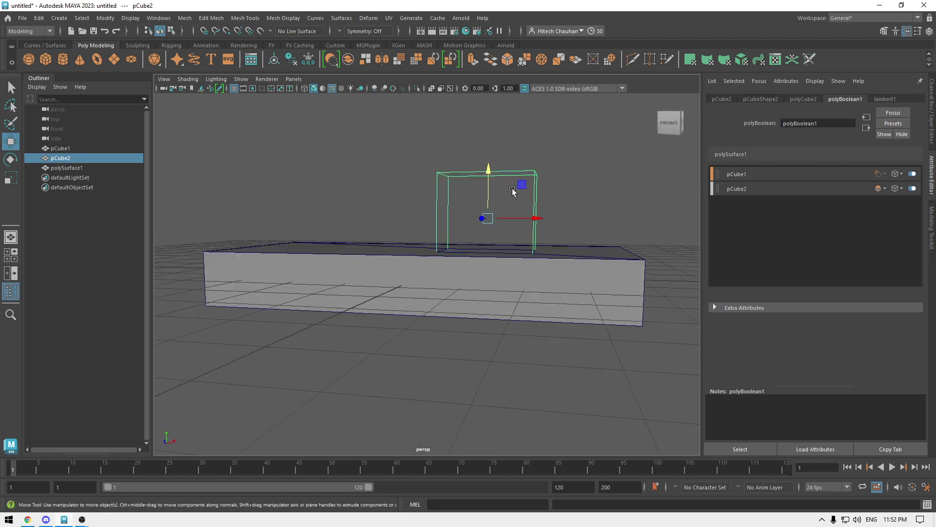
left_click_drag(490, 239, 520, 292)
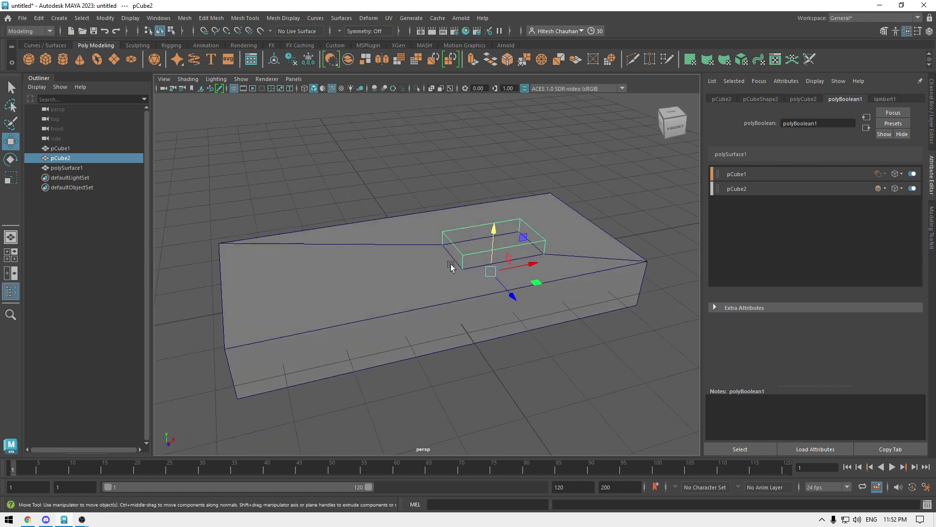
Examine the edges around pCube2 on the slab's top face from several angles and distances.
left_click_drag(415, 317, 529, 203, "alt")
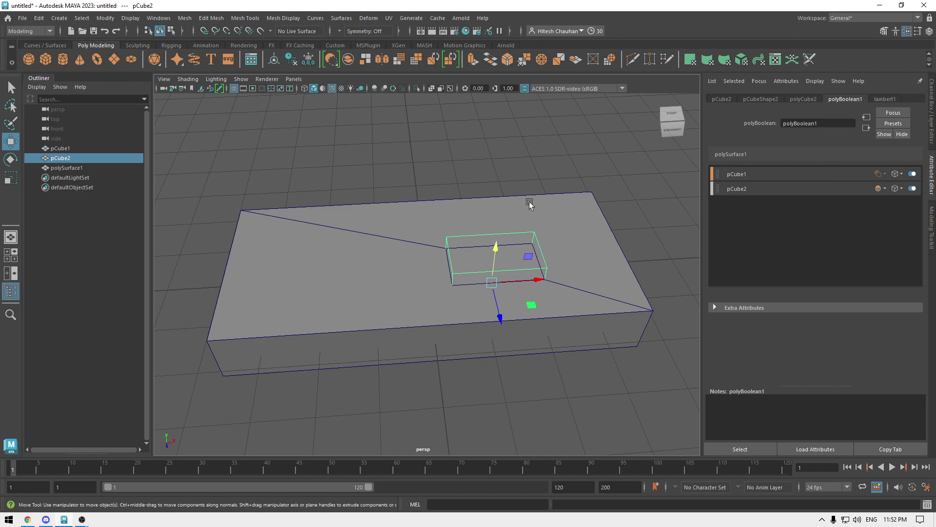
left_click_drag(556, 334, 519, 345, "alt")
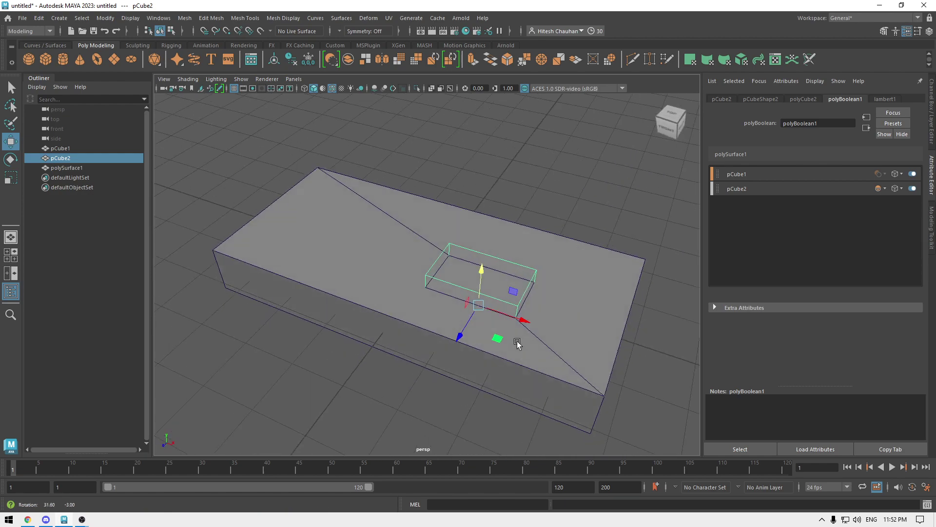
right_click_drag(518, 345, 480, 302, "alt")
left_click_drag(479, 302, 533, 275, "alt")
right_click_drag(534, 274, 547, 327, "alt")
left_click_drag(547, 331, 514, 315, "alt")
right_click_drag(514, 314, 536, 364, "alt")
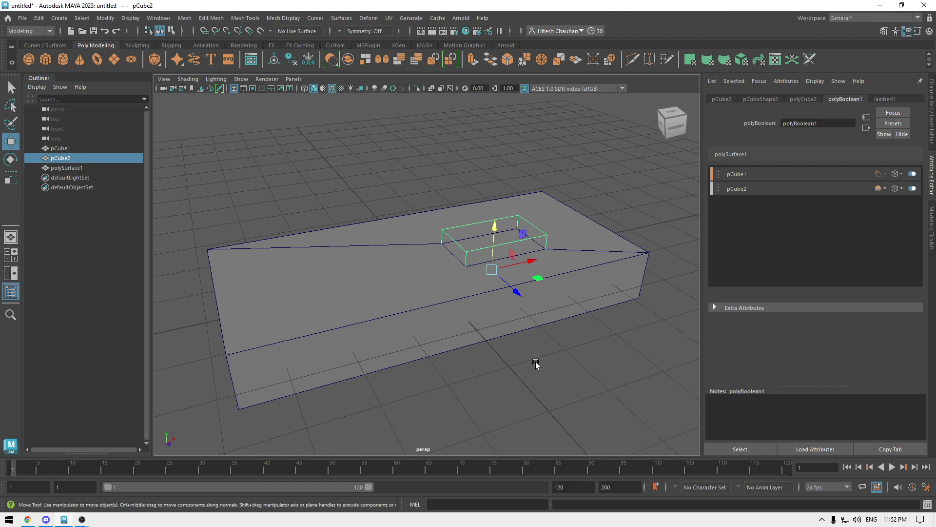